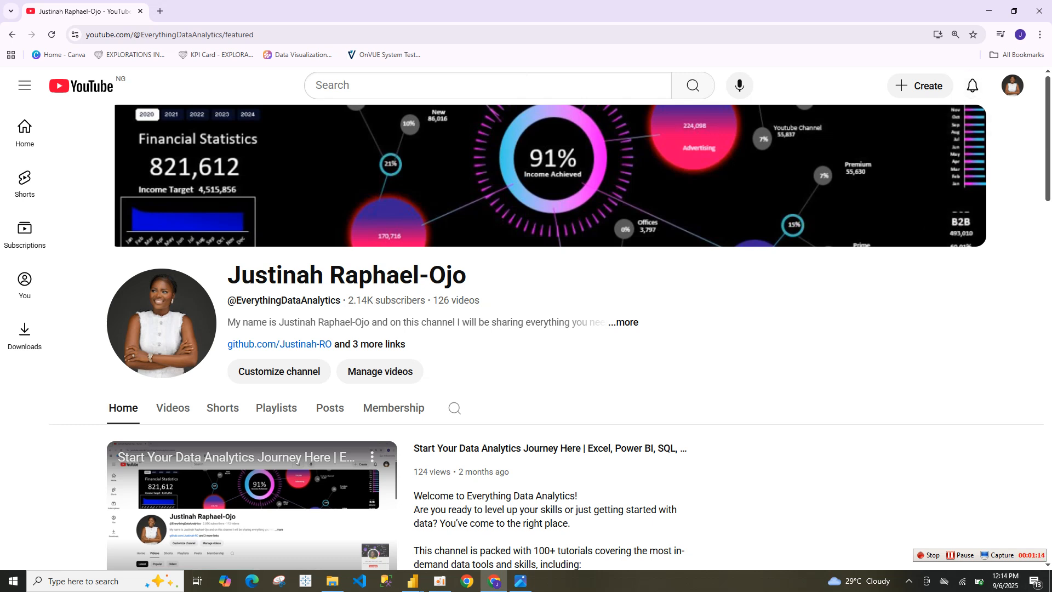
Step: Switch to the Power Query Editor and replace the value NYC with New York in the City column
mouse_move(412, 581)
left_click(471, 531)
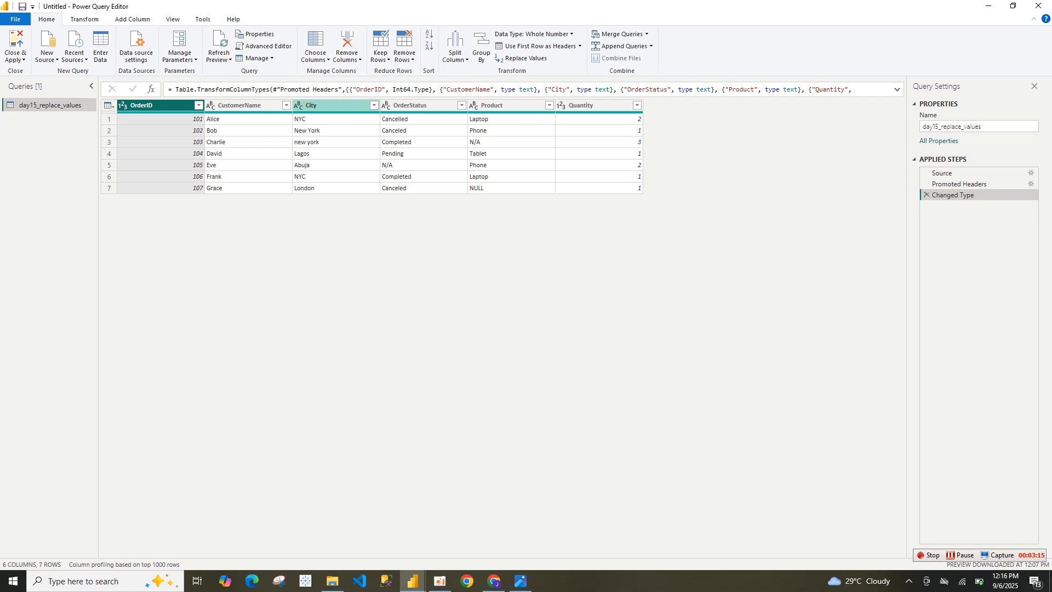
left_click(333, 106)
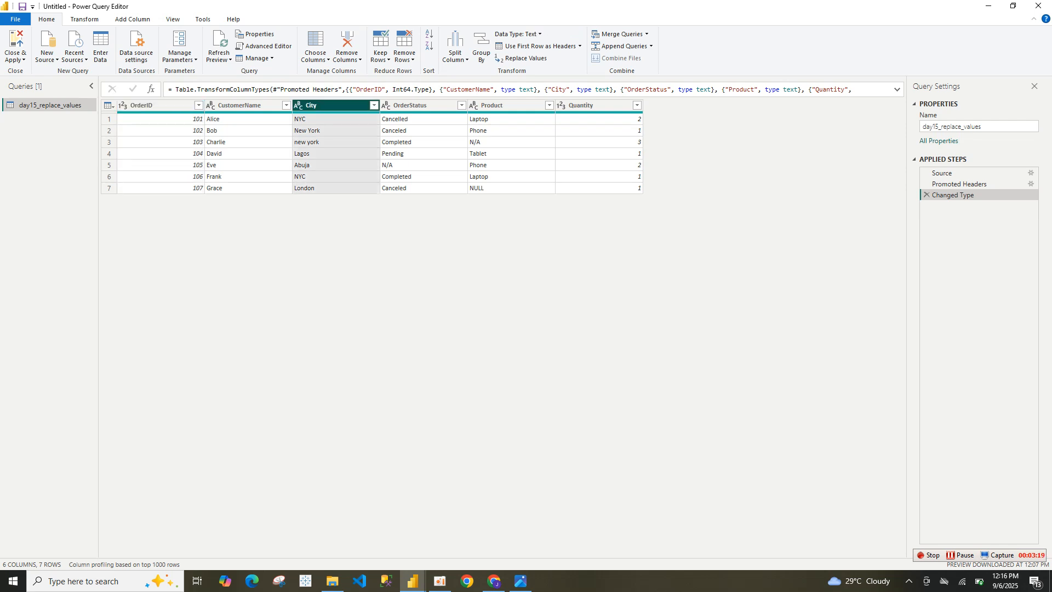
right_click(332, 105)
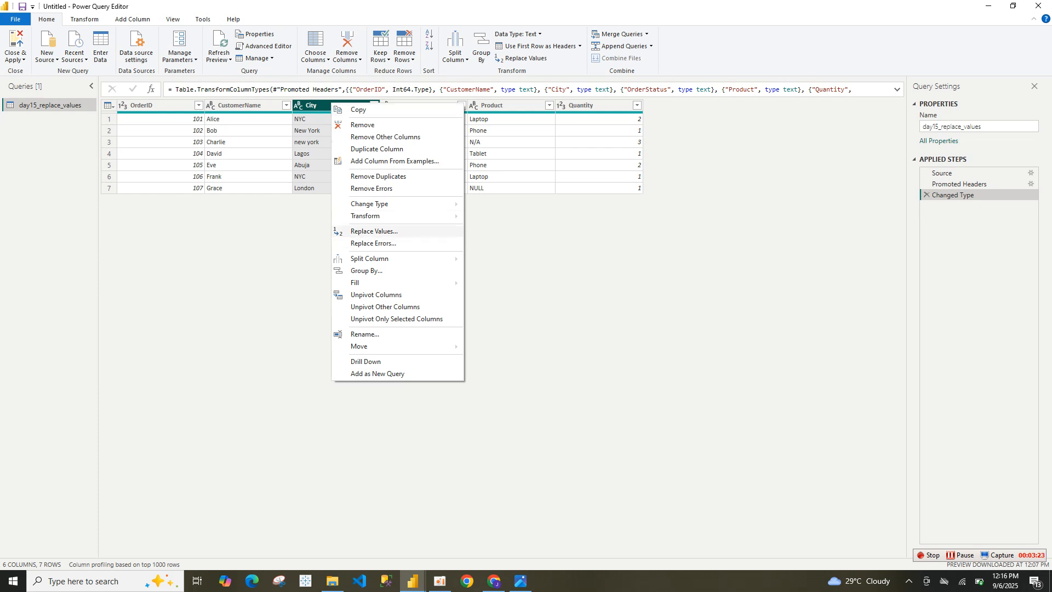
left_click(374, 231)
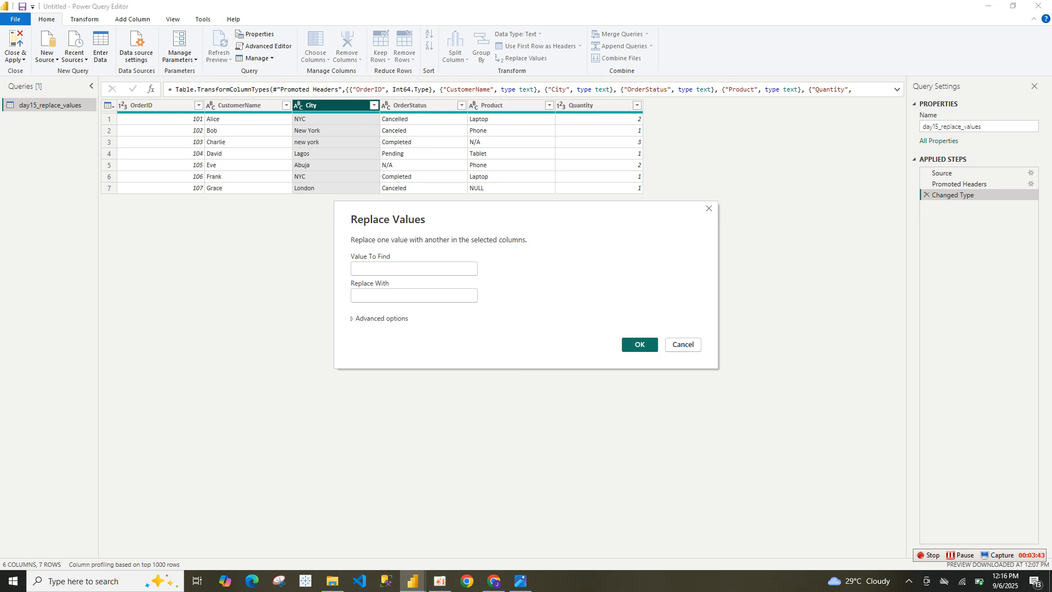
type("N")
type("YC")
type("N")
left_click(355, 295)
type("New Yo")
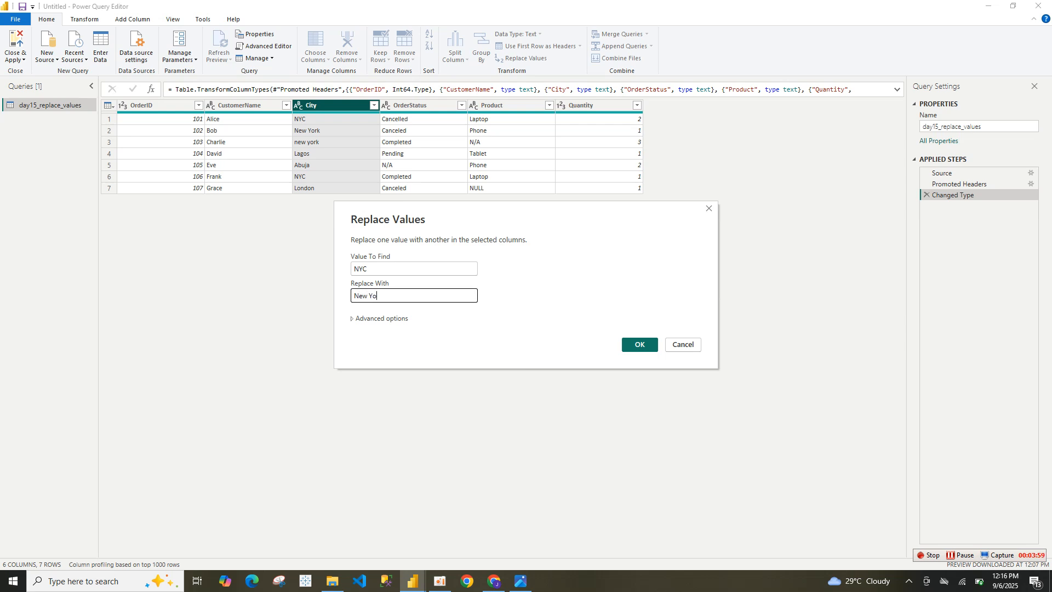
type("rk")
left_click(639, 344)
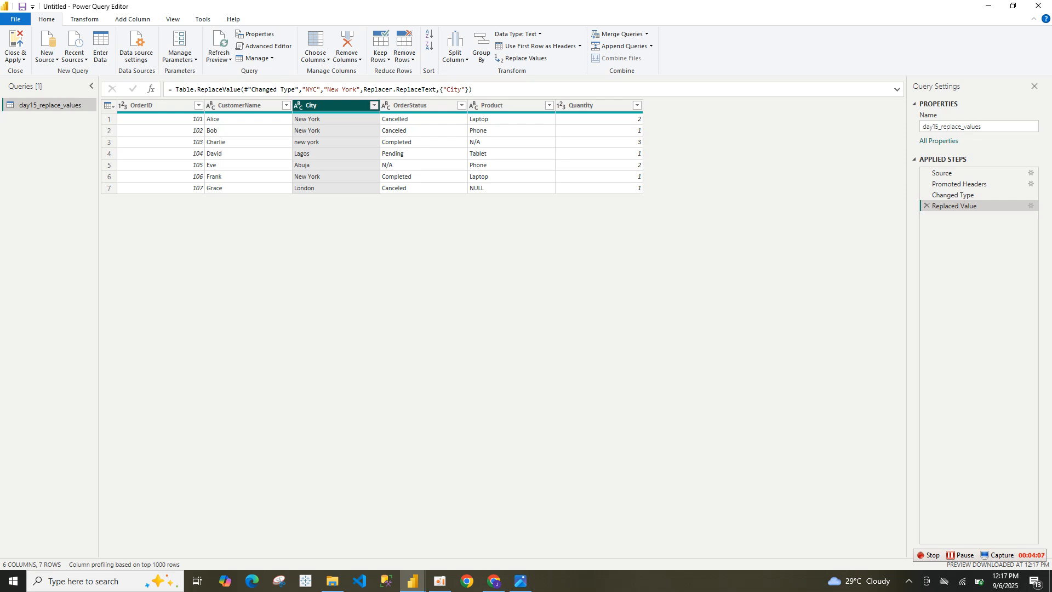
Step: Check the City column's distinct values and replace the lowercase value new york with New York
left_click(374, 105)
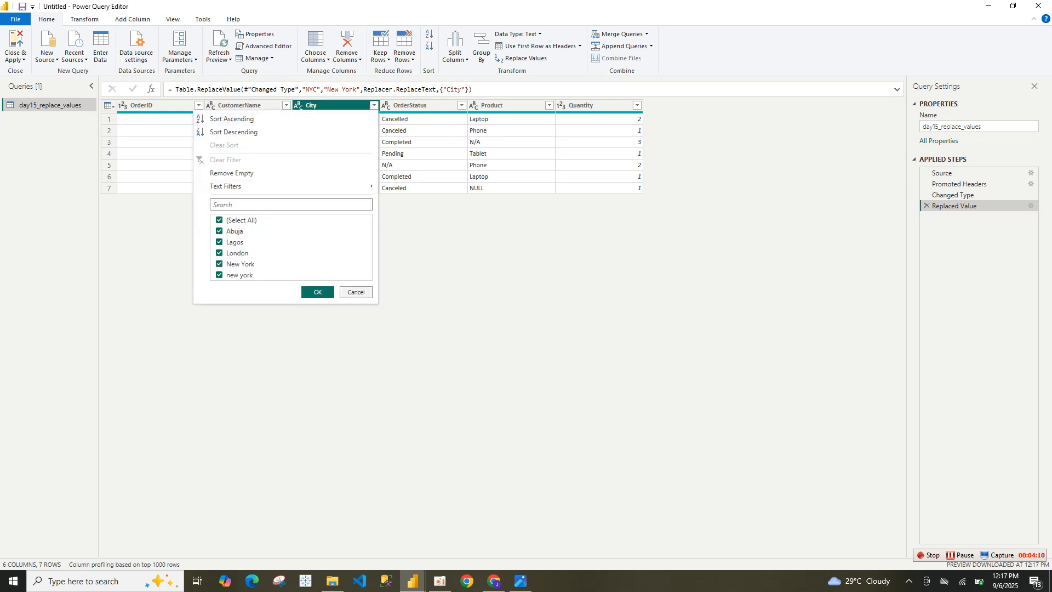
key("Escape")
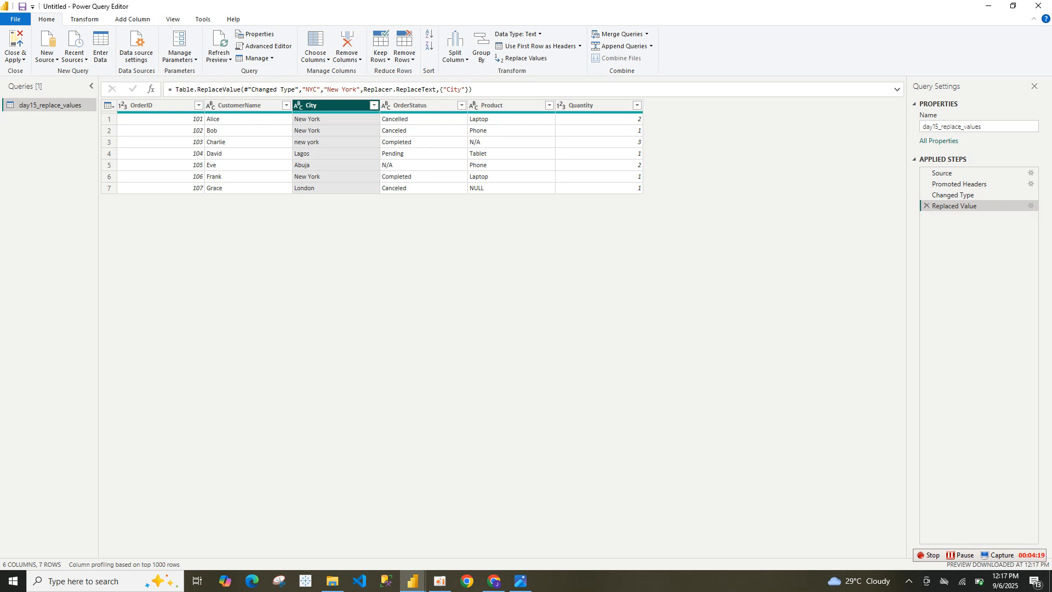
right_click(325, 106)
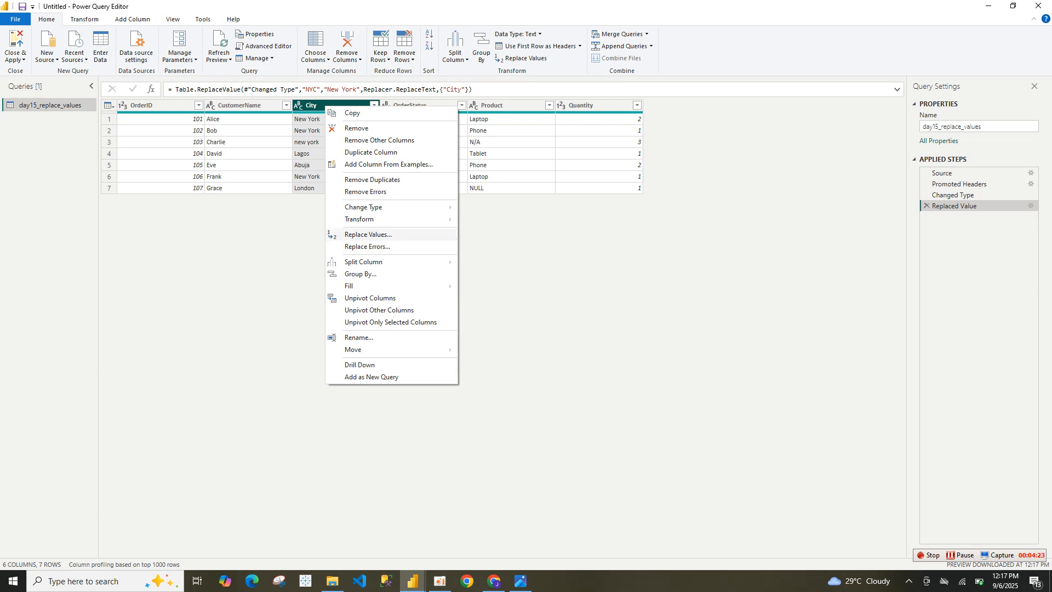
left_click(368, 234)
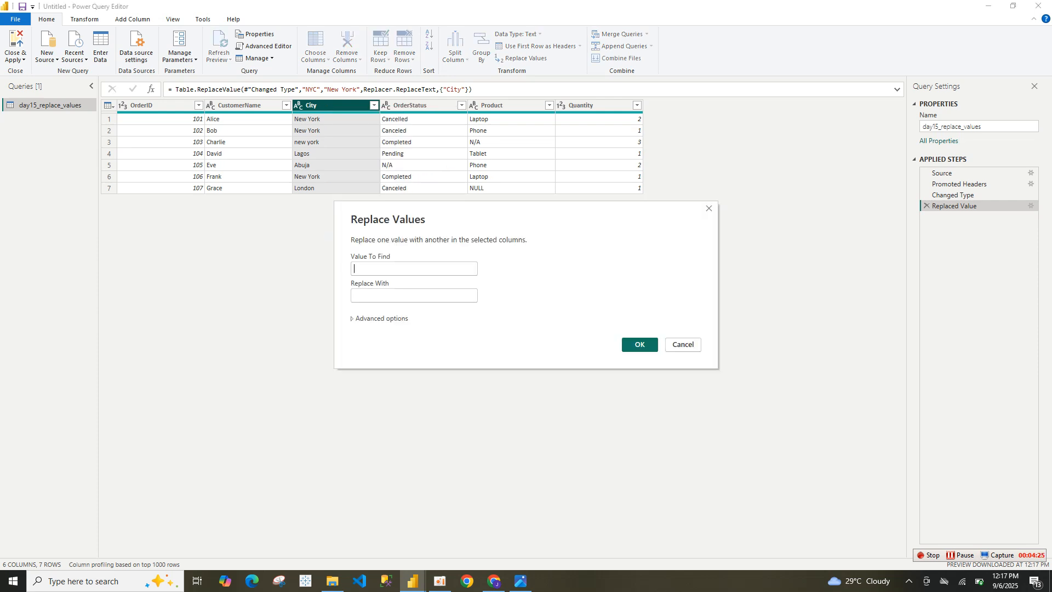
type("new yo")
key("BackSpace")
type("rk")
key("Tab")
type("New Yor")
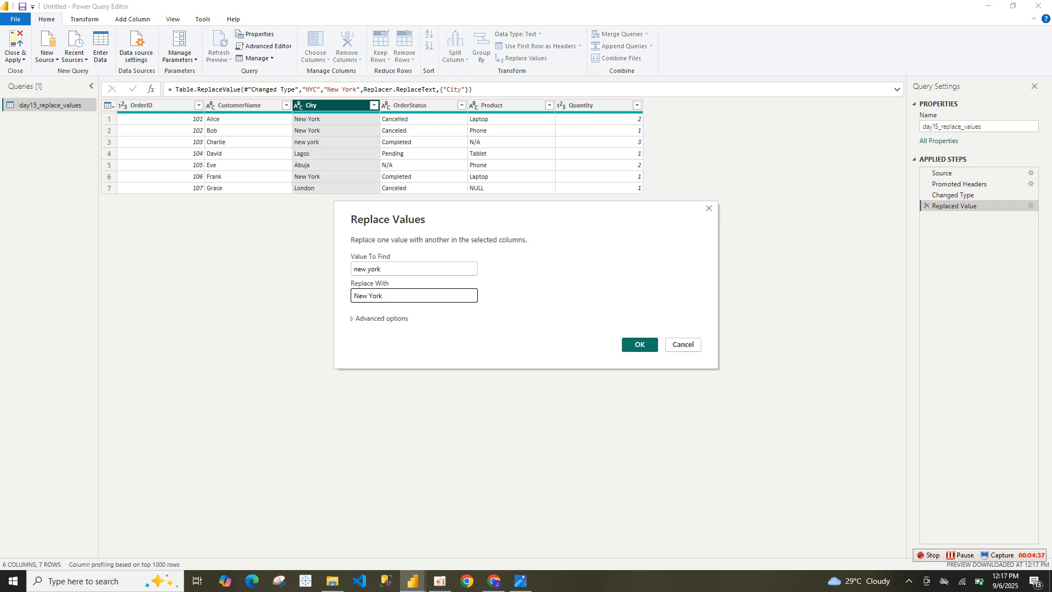
type("k")
key("Return")
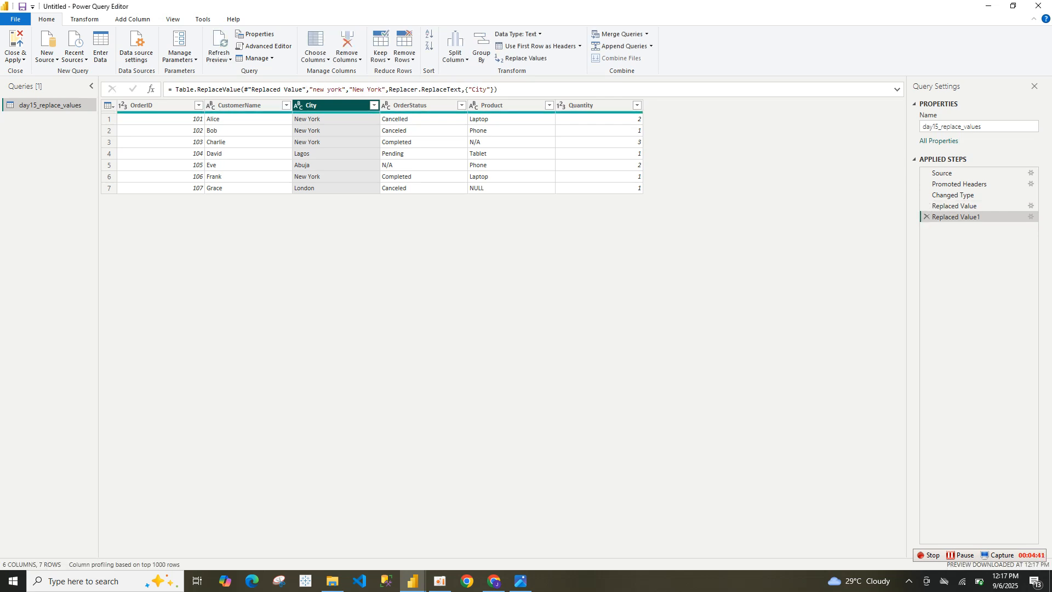
Step: Replace the value Canceled with Cancelled in the OrderStatus column
left_click(418, 105)
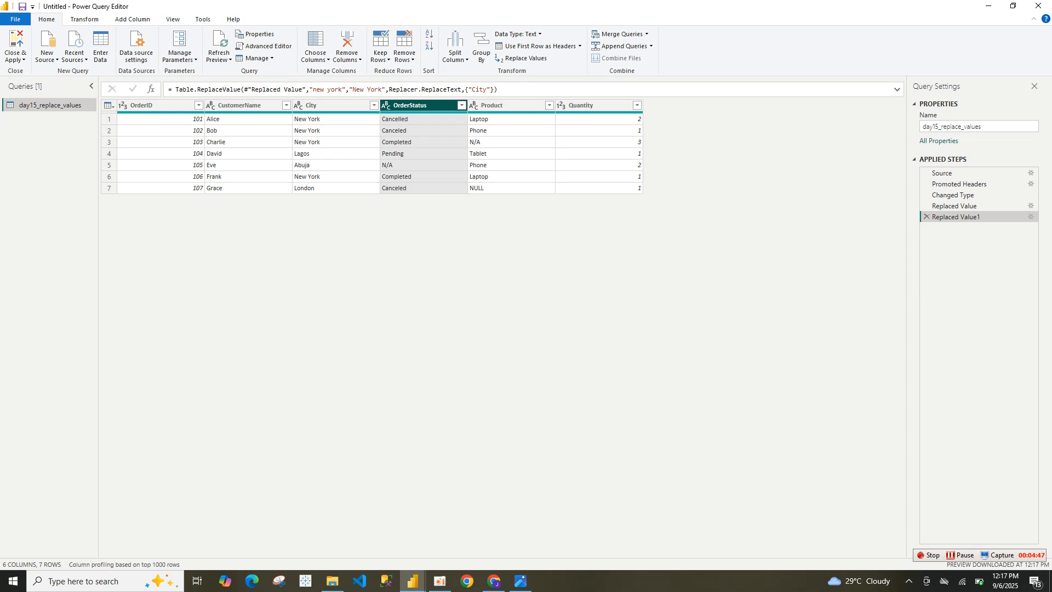
right_click(423, 106)
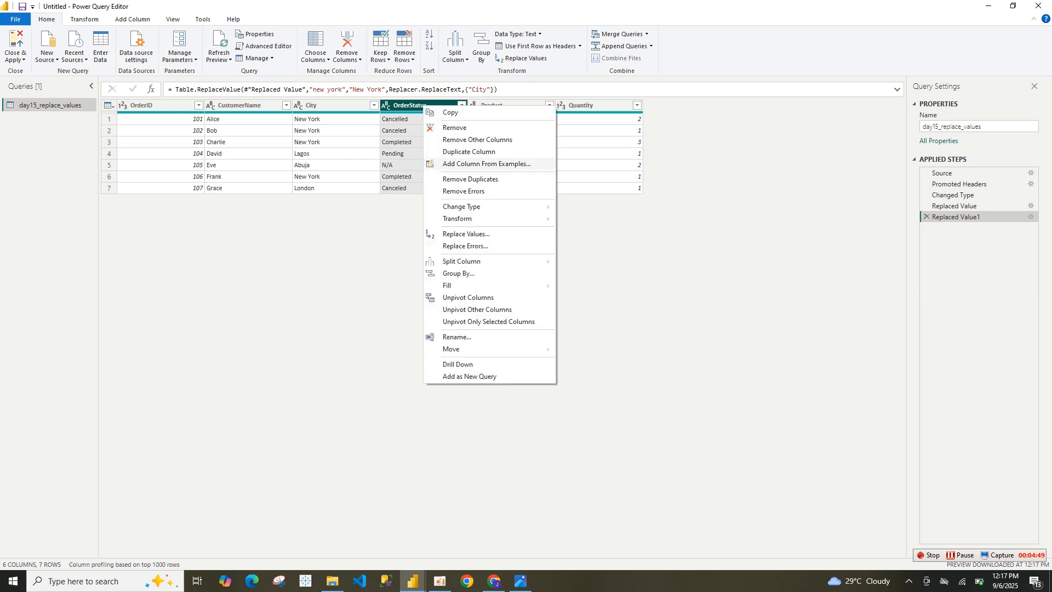
mouse_move(493, 261)
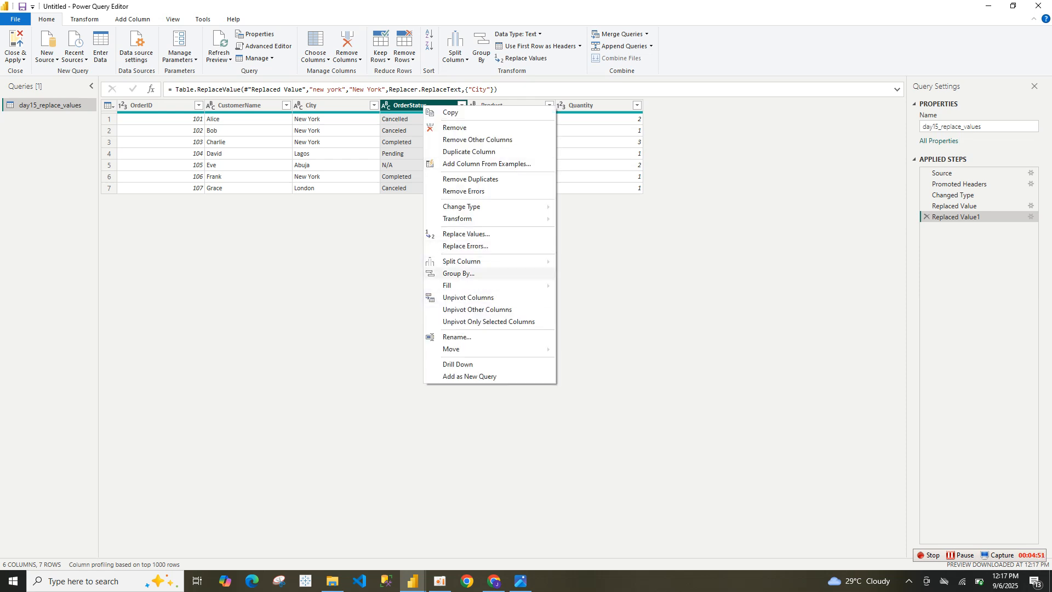
left_click(466, 234)
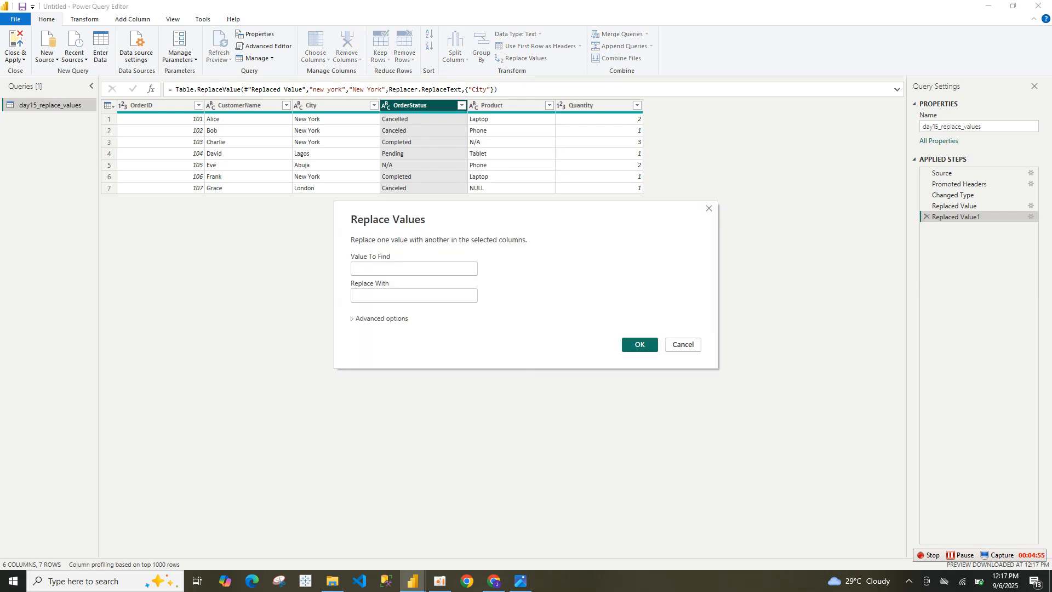
left_click(414, 269)
type("Cancelled")
key("BackSpace")
type("ed")
key("Tab")
type("c")
key("BackSpace")
type("Cancelled")
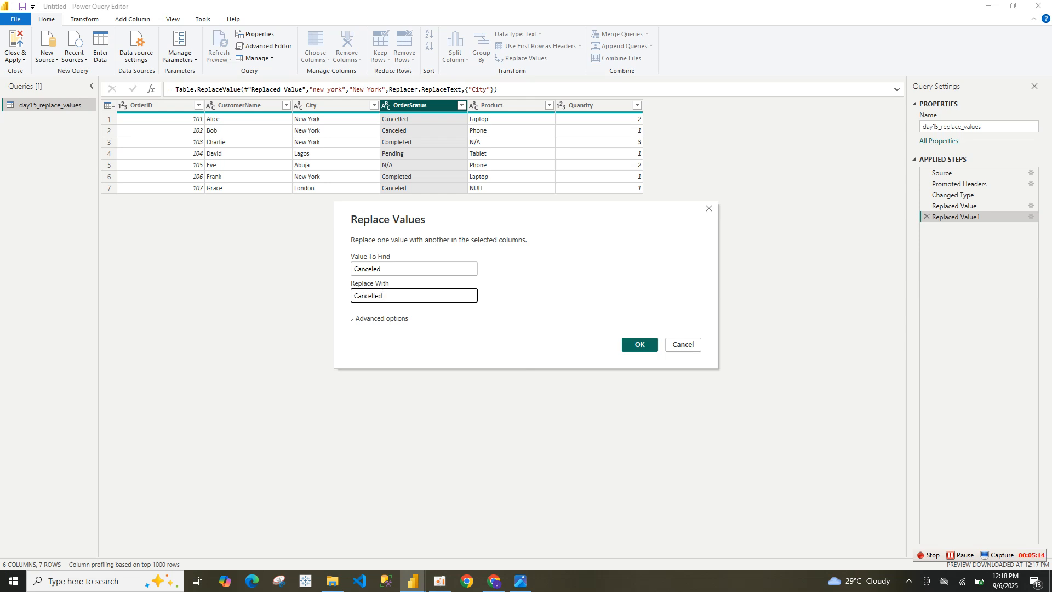
key("Return")
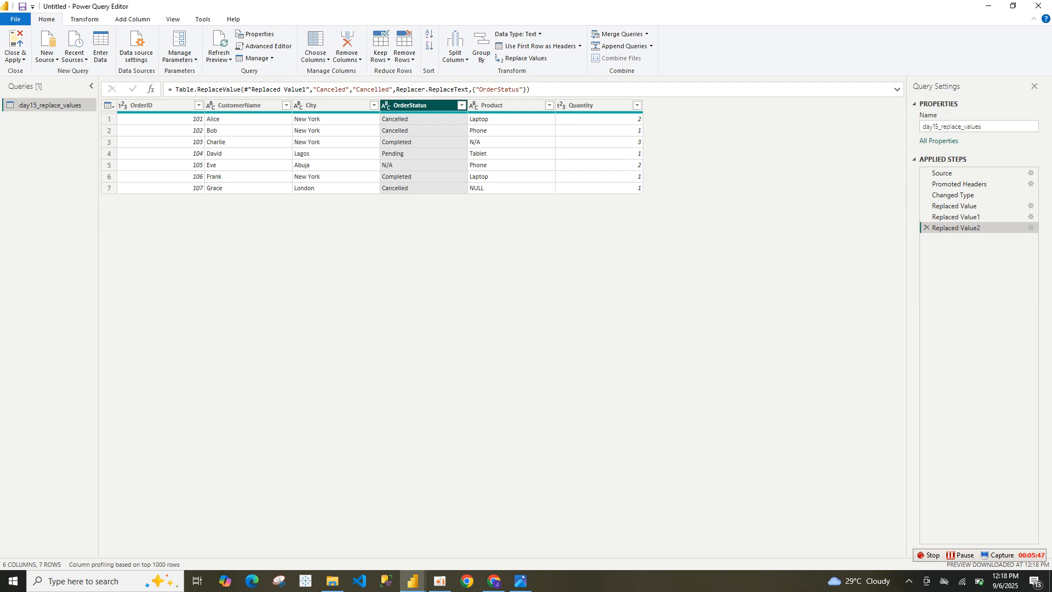
Step: Replace the value N/A with Others in the OrderStatus column
right_click(433, 106)
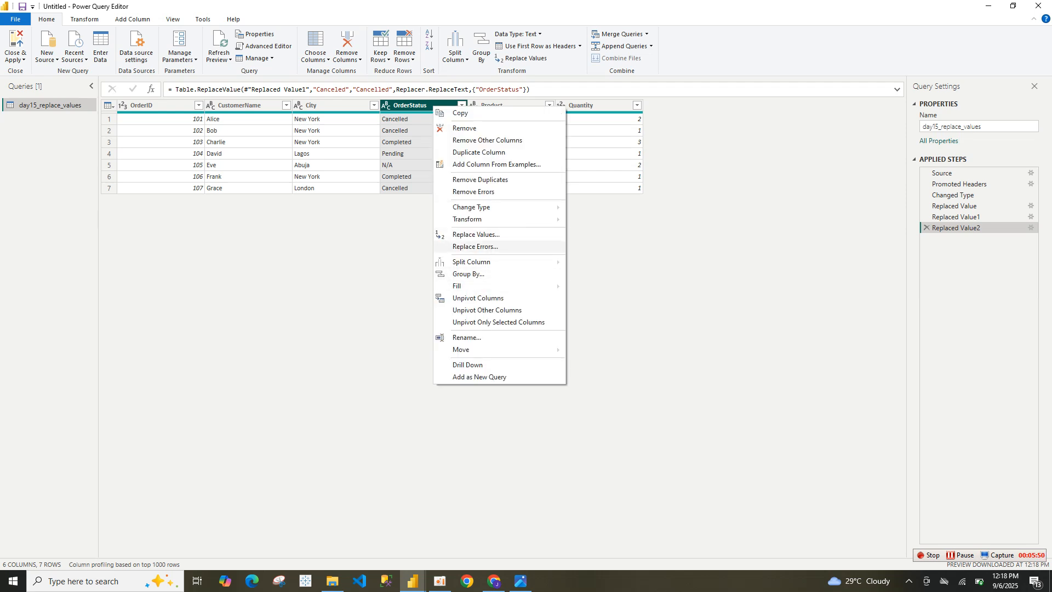
left_click(476, 235)
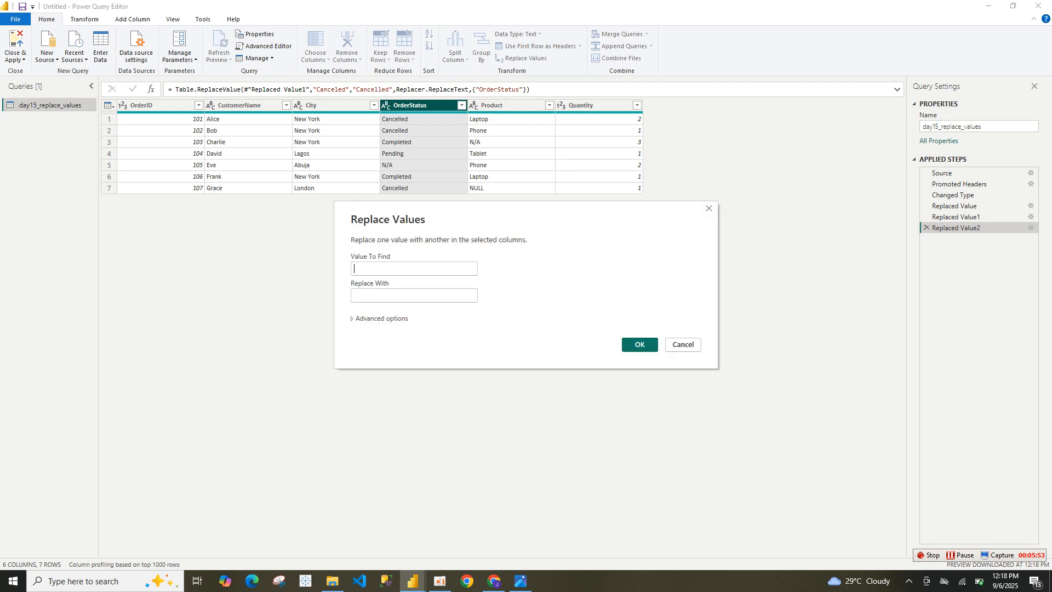
type("N/A")
key("Tab")
type("Othe")
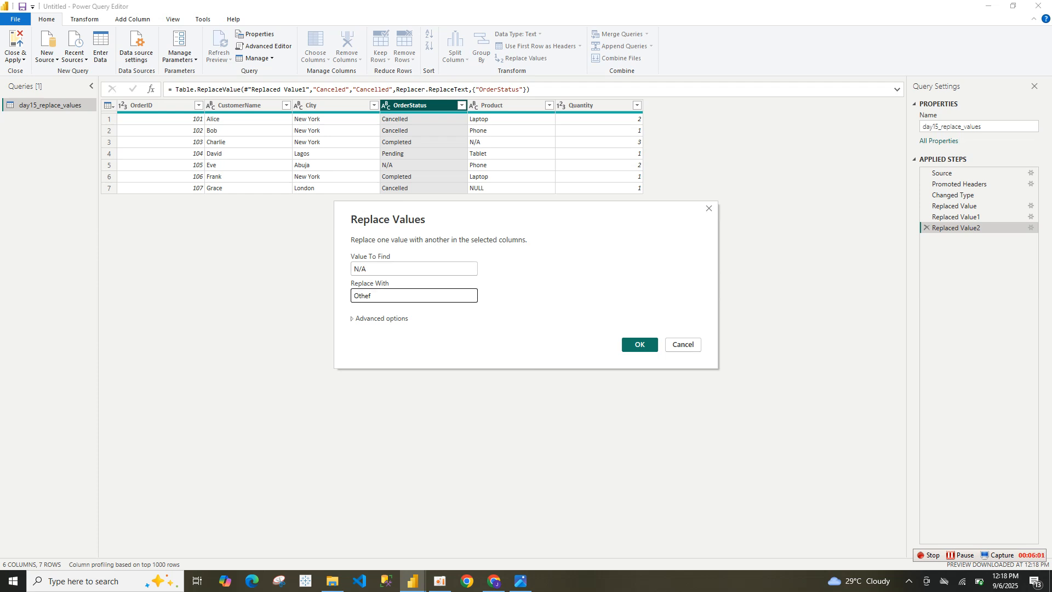
type("rs")
key("Return")
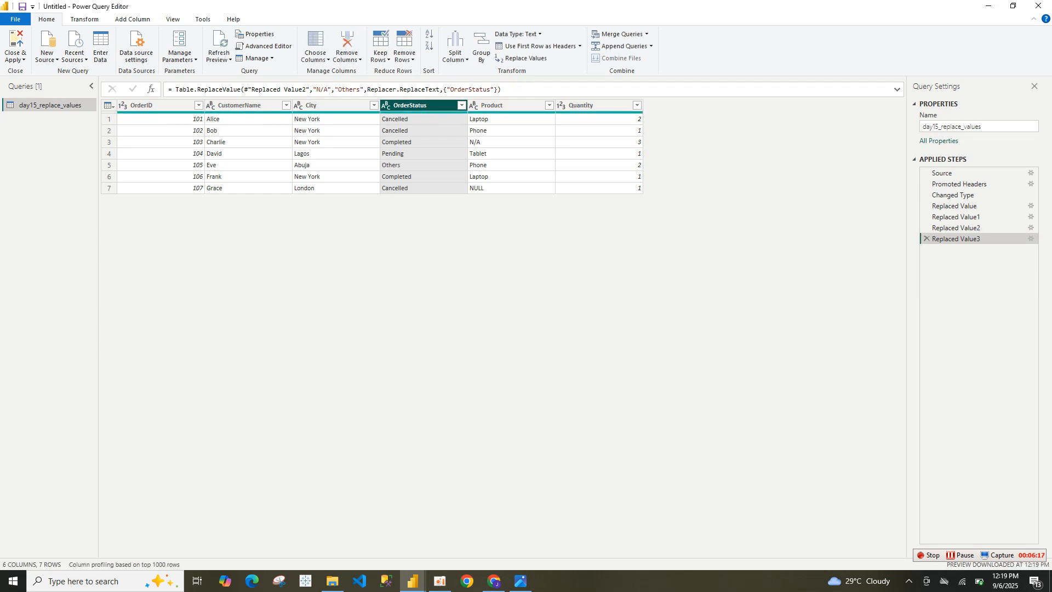
Step: Replace the value N/A with Others in the Product column
left_click(504, 105)
right_click(517, 112)
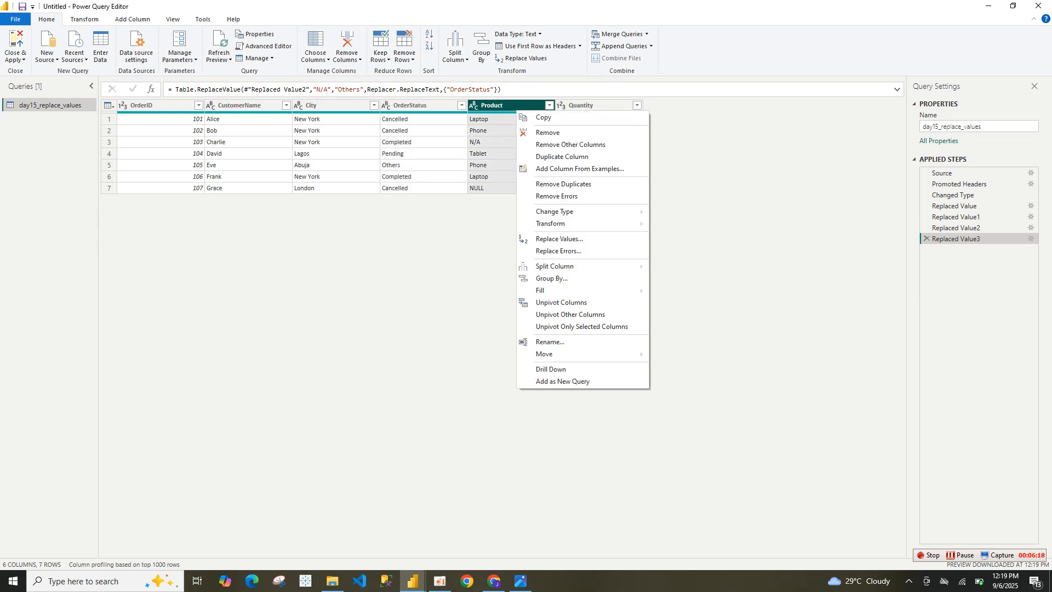
mouse_move(581, 267)
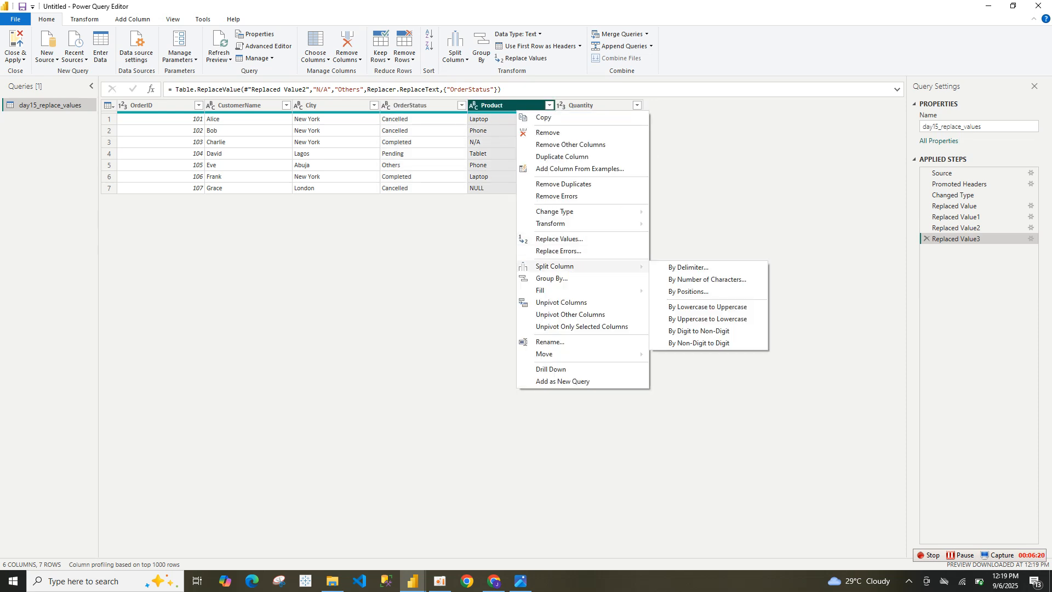
left_click(558, 239)
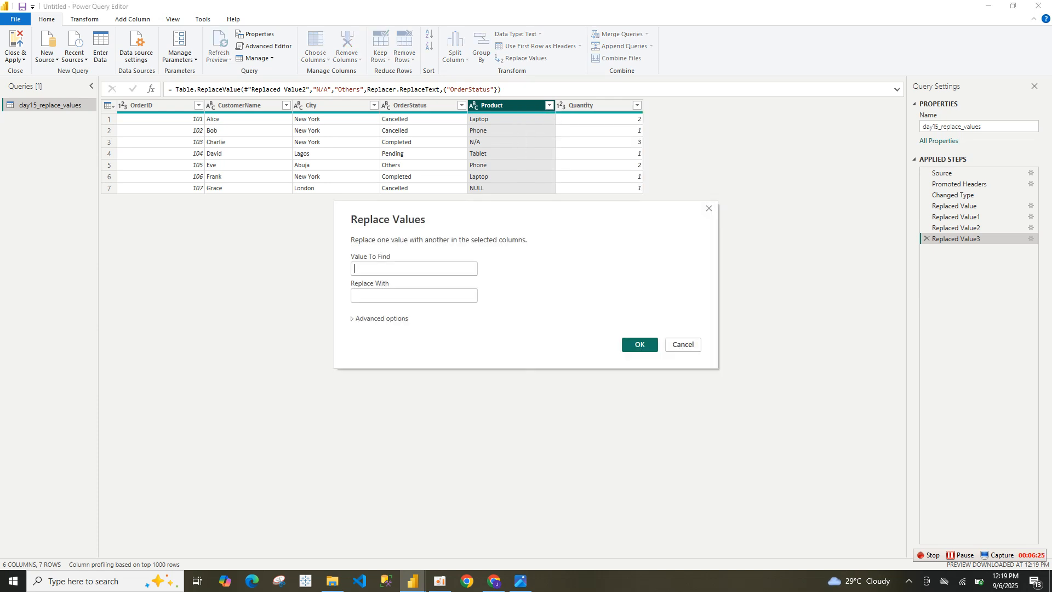
left_click(413, 268)
type("N/A")
left_click(414, 295)
type("Others")
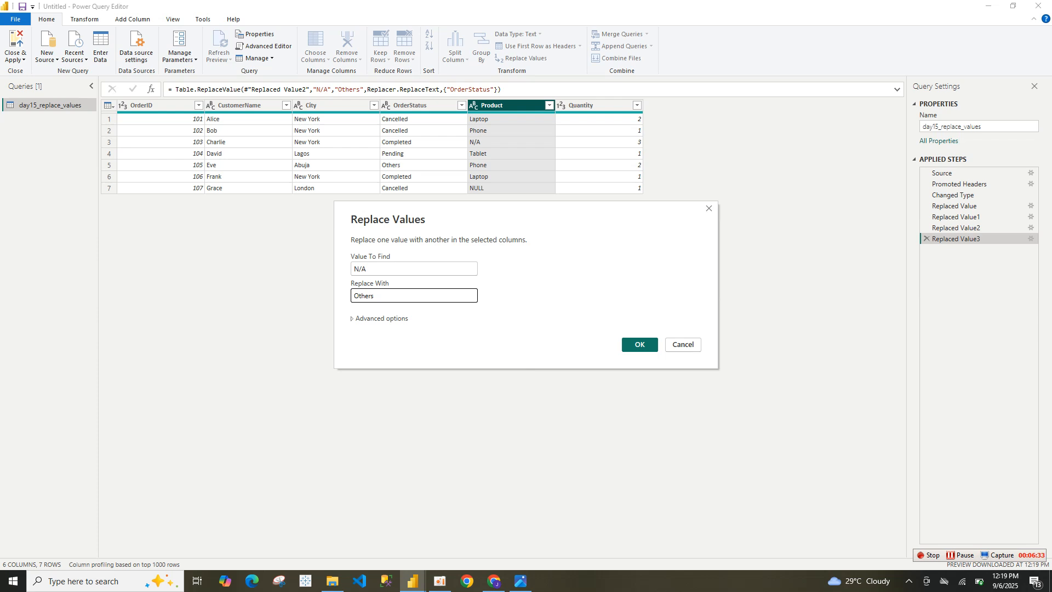
key("Return")
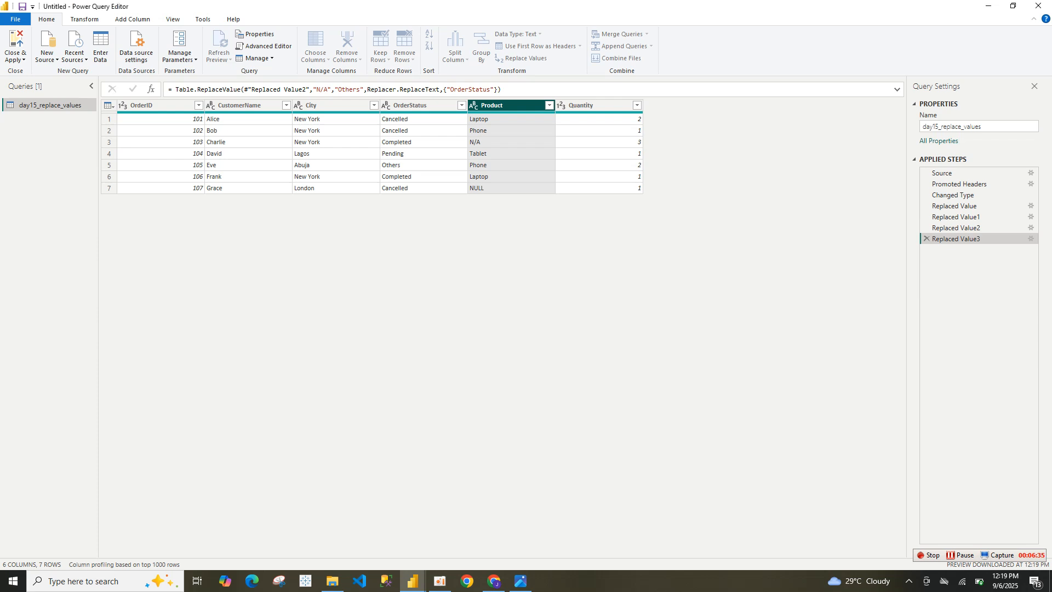
Step: Replace the value NULL with Others in the Product column
right_click(518, 107)
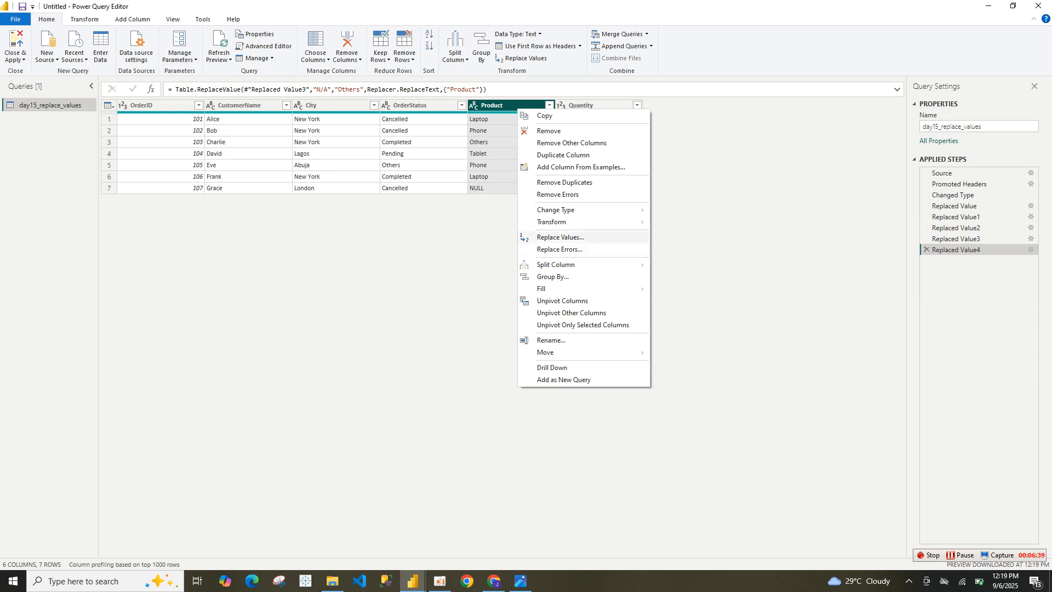
left_click(560, 236)
type("nu")
key("BackSpace")
key("BackSpace")
type("NULL")
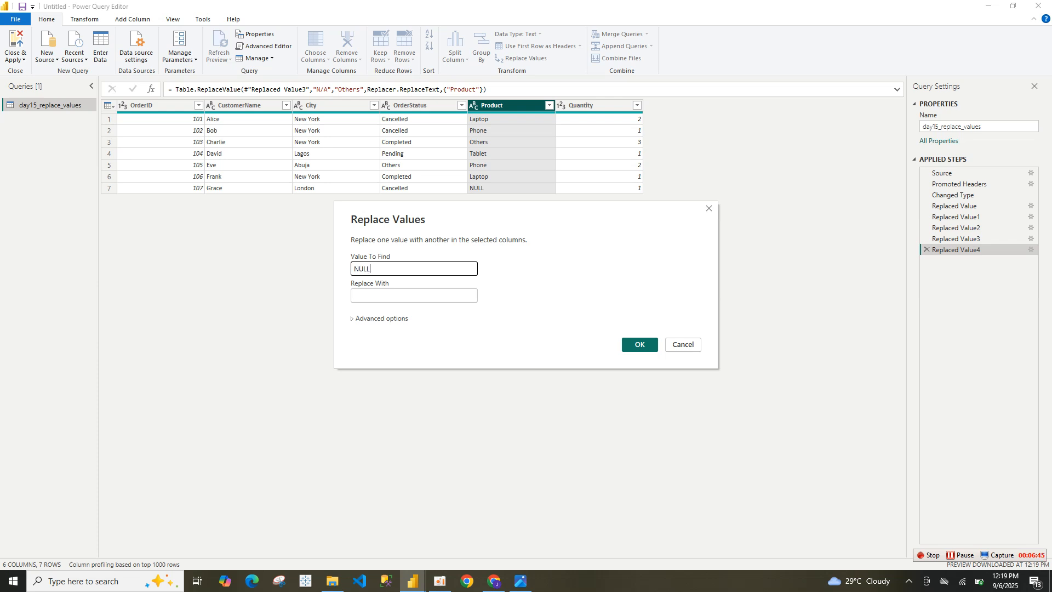
left_click(355, 295)
type("Others")
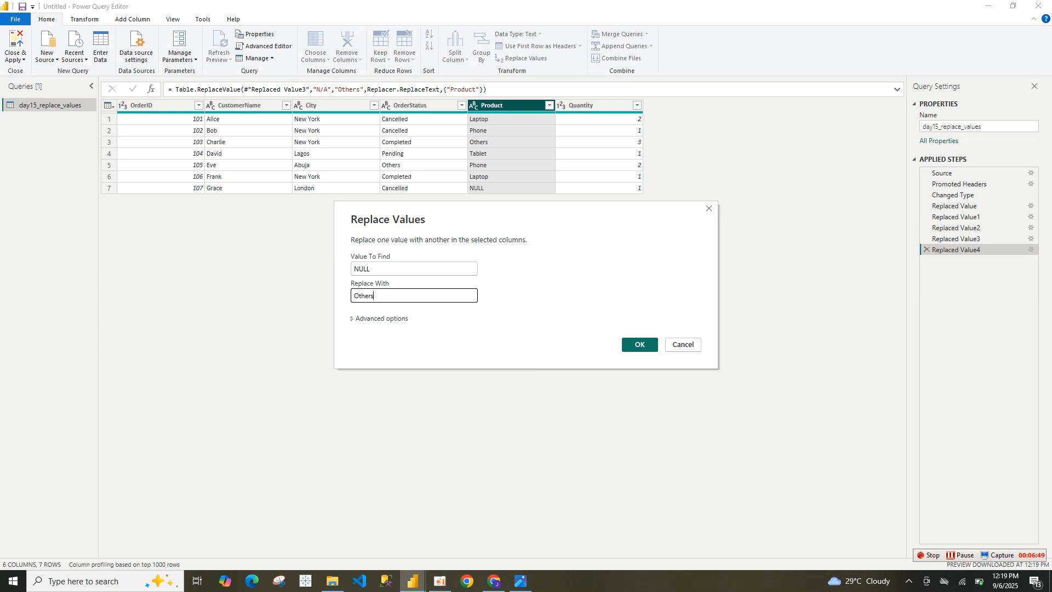
key("Return")
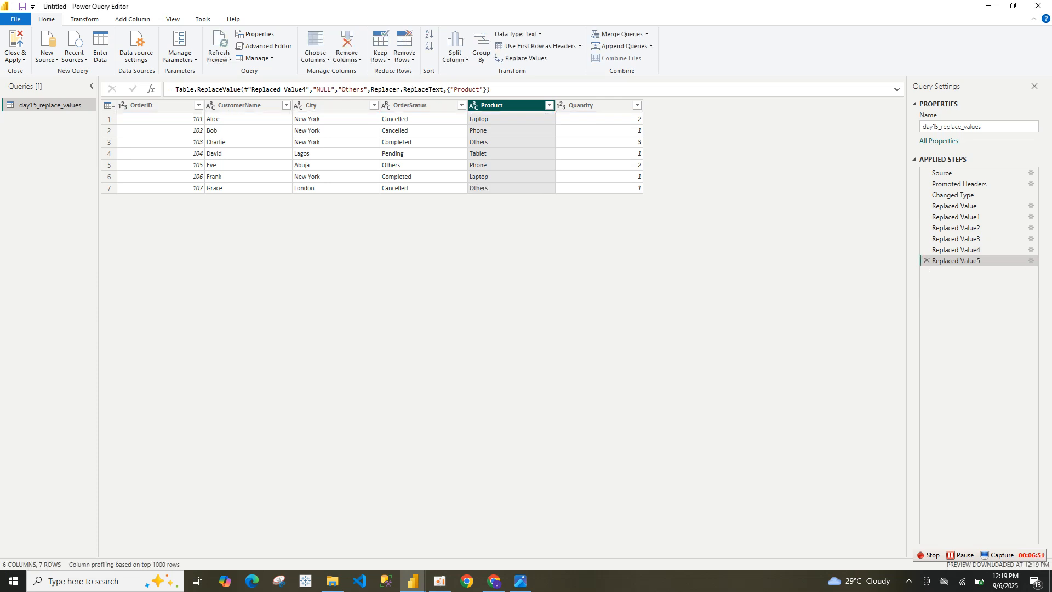